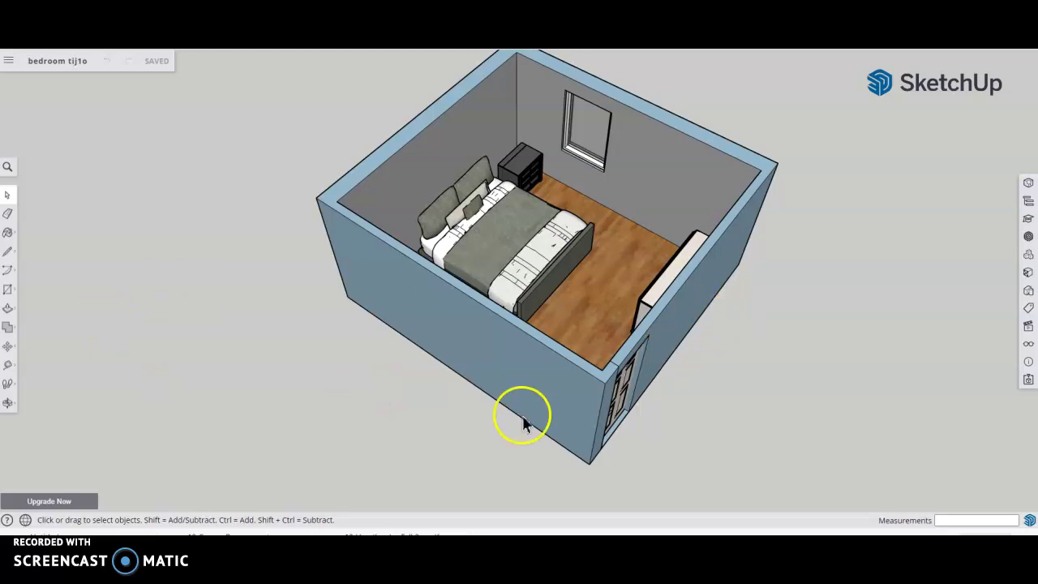
- Zoom and orbit the bedroom model to a slightly rotated viewing angle
{"action": "scroll", "coordinate": [550, 278], "scroll_direction": "down", "scroll_amount": 3}
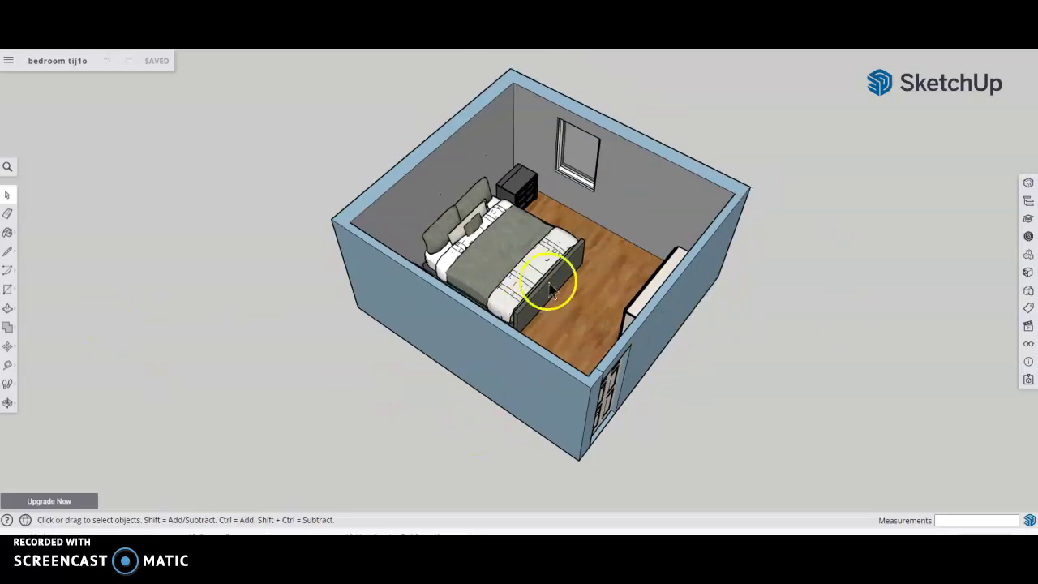
{"action": "middle_click_drag", "start_coordinate": [486, 279], "coordinate": [656, 203]}
{"action": "scroll", "coordinate": [672, 197], "scroll_direction": "up", "scroll_amount": 3}
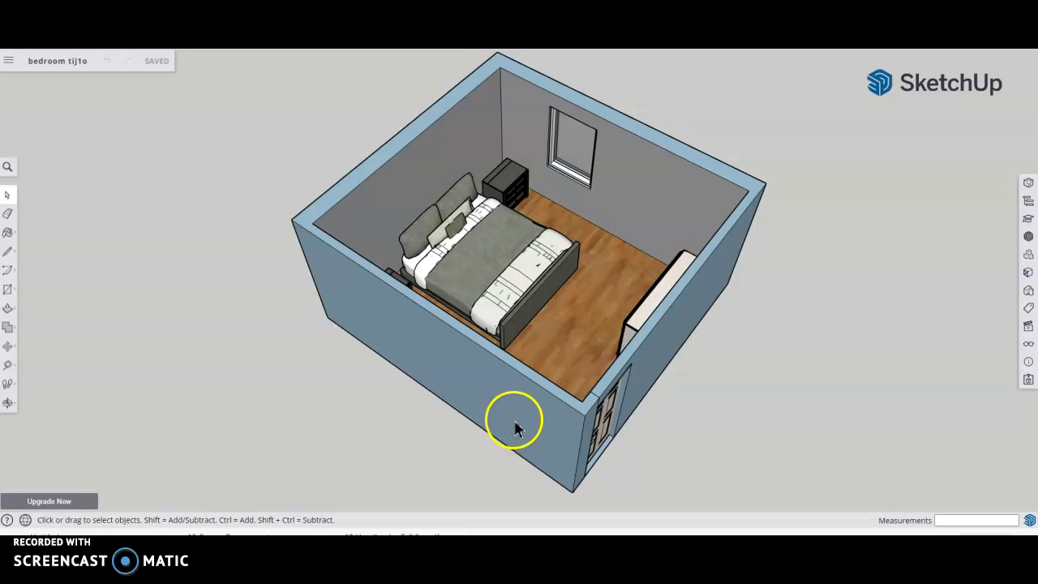
- Orbit the bedroom camera up toward a near top-down angle over the bed
{"action": "middle_click_drag", "start_coordinate": [520, 430], "coordinate": [525, 398]}
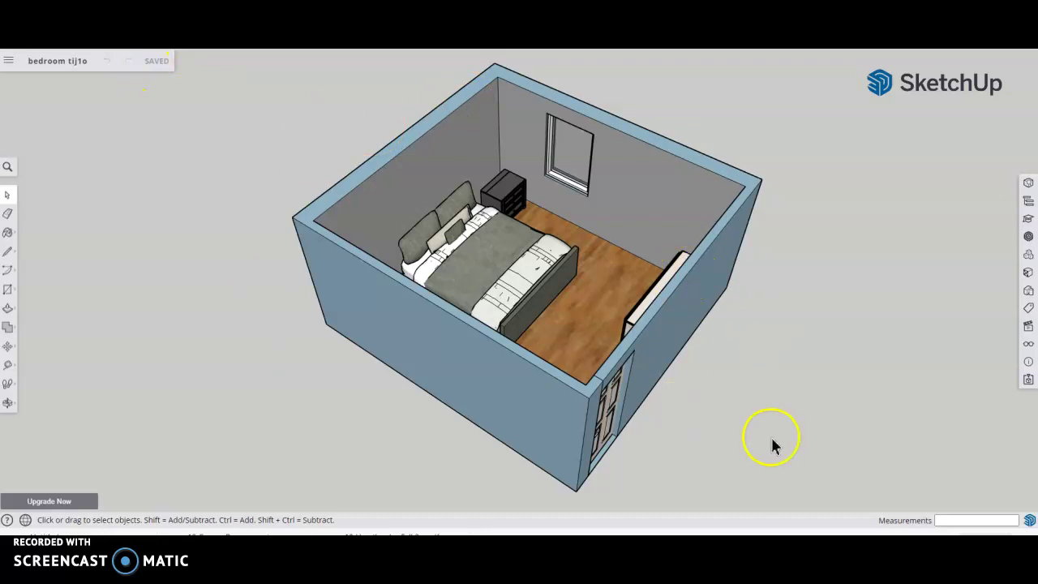
{"action": "middle_click_drag", "start_coordinate": [598, 394], "coordinate": [588, 407]}
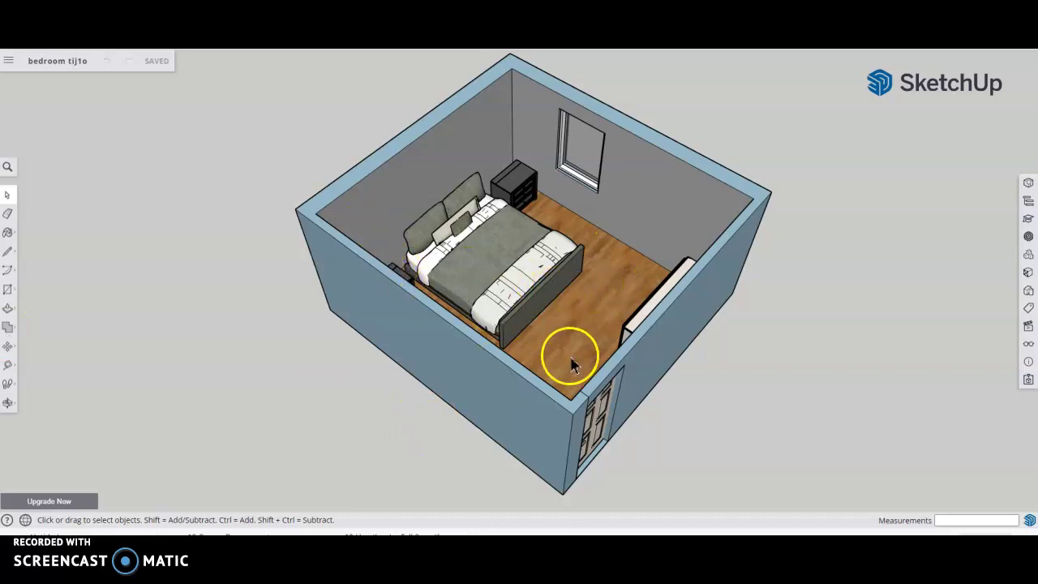
{"action": "middle_click_drag", "start_coordinate": [658, 253], "coordinate": [562, 361]}
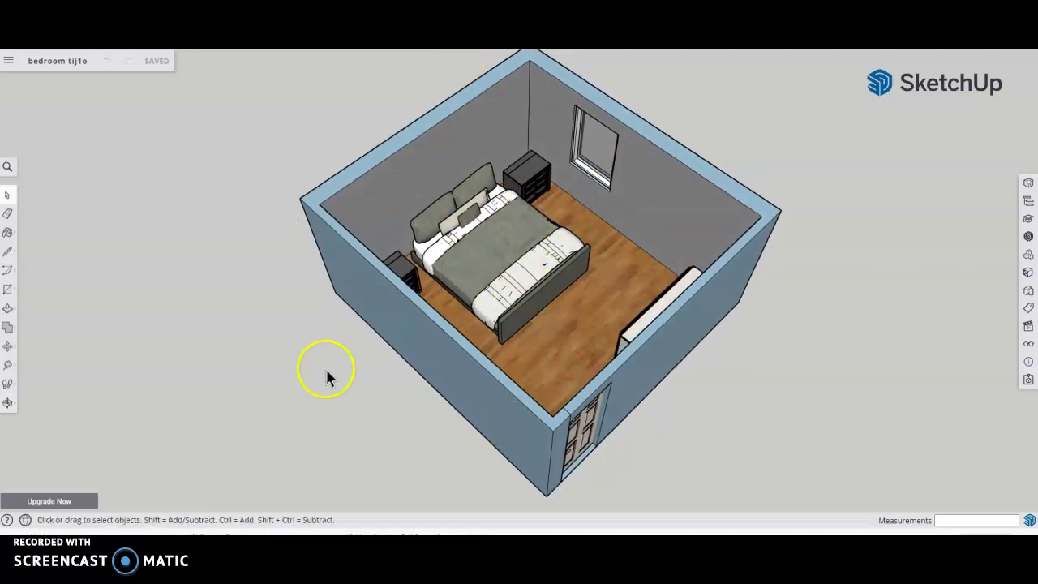
{"action": "middle_click_drag", "start_coordinate": [260, 284], "coordinate": [831, 324]}
{"action": "middle_click_drag", "start_coordinate": [438, 324], "coordinate": [203, 271]}
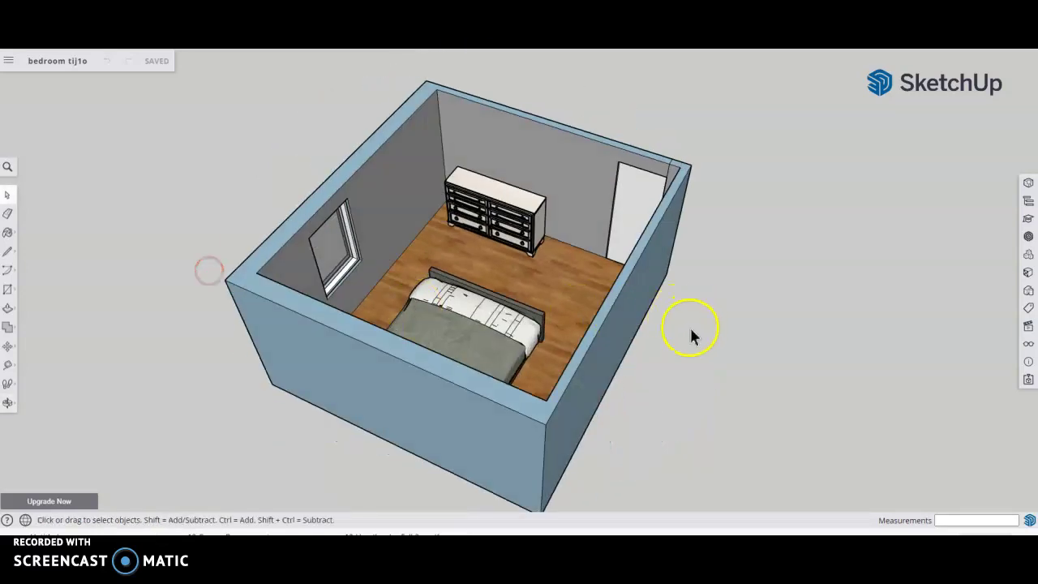
{"action": "middle_click_drag", "start_coordinate": [628, 365], "coordinate": [586, 235]}
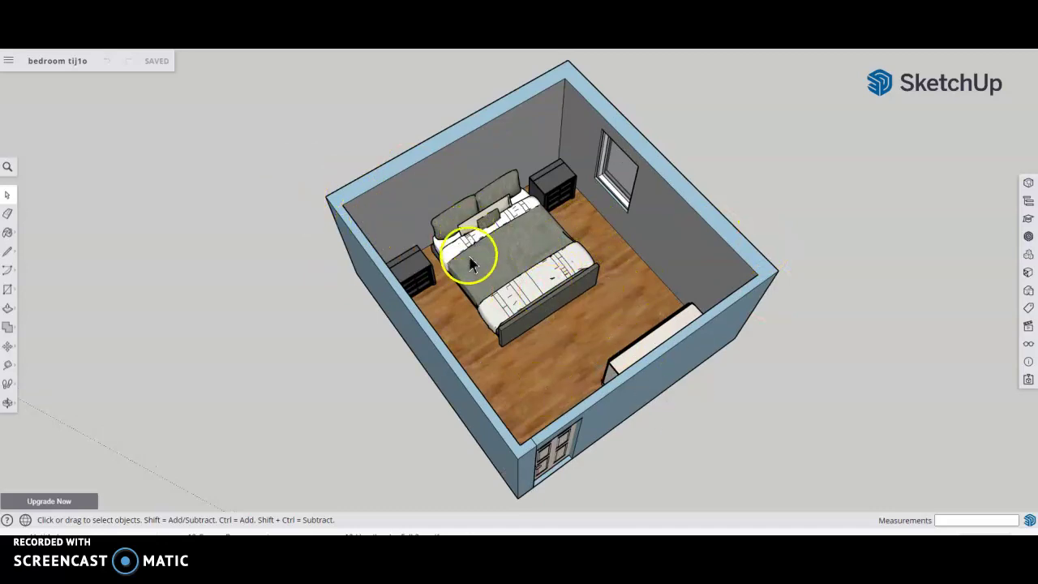
{"action": "middle_click_drag", "start_coordinate": [464, 255], "coordinate": [491, 217]}
- Fine-tune the orbit with O to frame the bed, both nightstands and door, then return to Select
{"action": "left_click", "coordinate": [429, 254]}
{"action": "left_click", "coordinate": [490, 270]}
{"action": "left_click", "coordinate": [427, 256]}
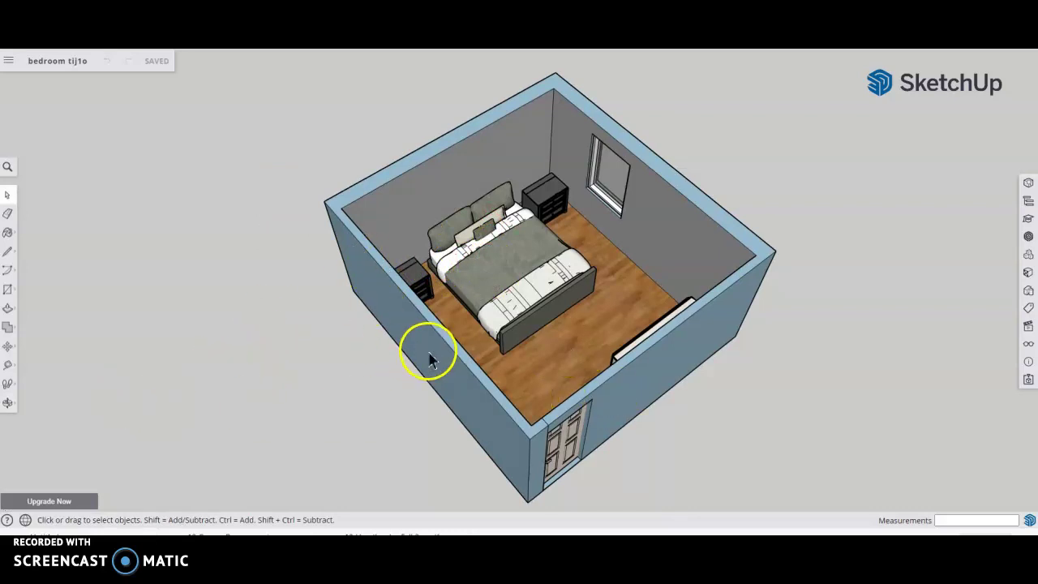
{"action": "key", "text": "o"}
{"action": "left_click_drag", "start_coordinate": [413, 343], "coordinate": [348, 336]}
{"action": "key", "text": "space"}
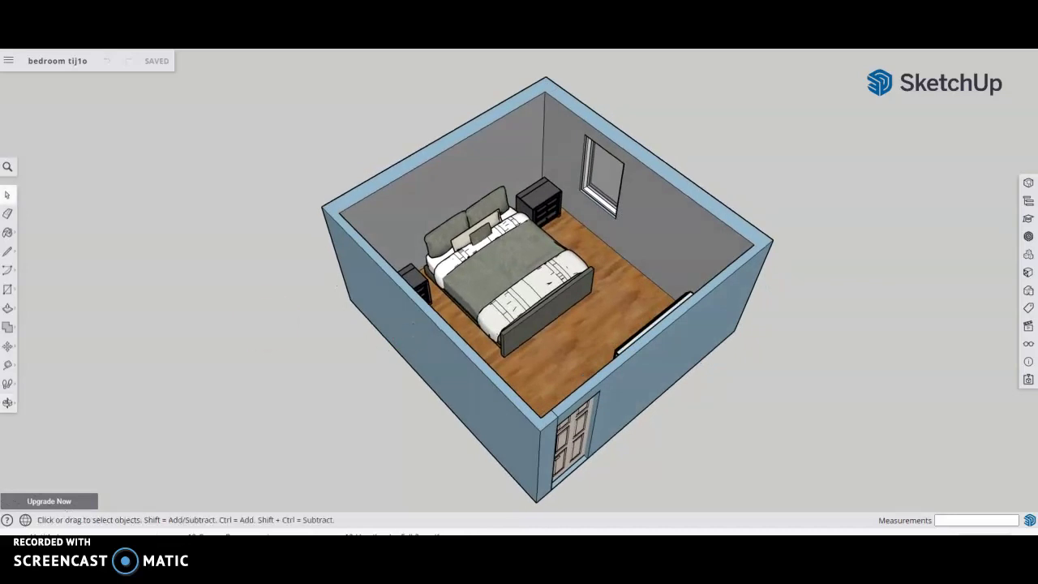
- Choose Orbit from the left toolbar's navigation flyout and turn the bedroom view a few degrees
{"action": "left_click", "coordinate": [9, 403]}
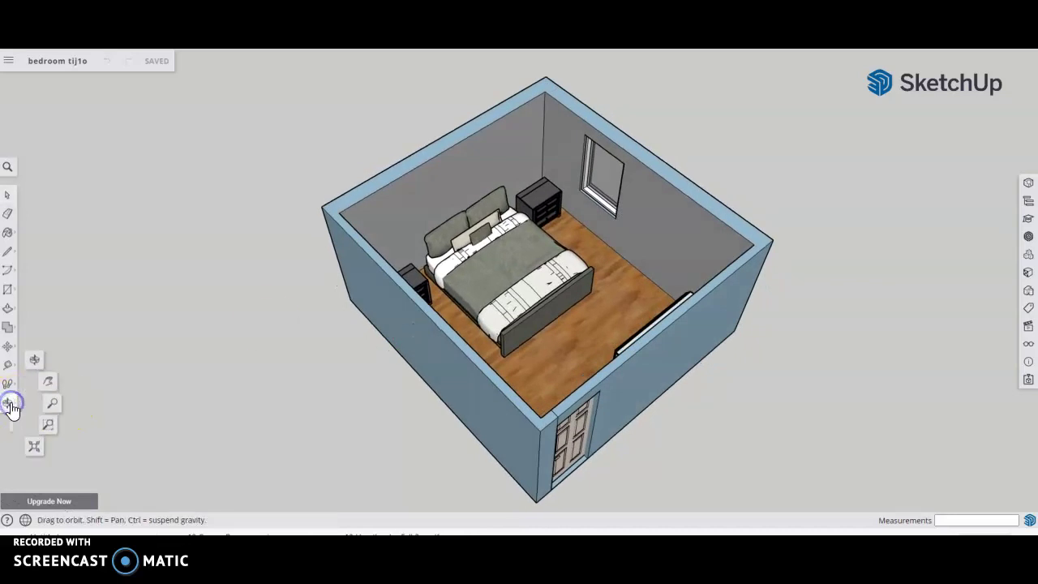
{"action": "left_click", "coordinate": [35, 359]}
{"action": "mouse_move", "coordinate": [320, 349]}
{"action": "left_mouse_down"}
{"action": "mouse_move", "coordinate": [424, 364]}
{"action": "mouse_move", "coordinate": [331, 354]}
{"action": "left_mouse_up"}
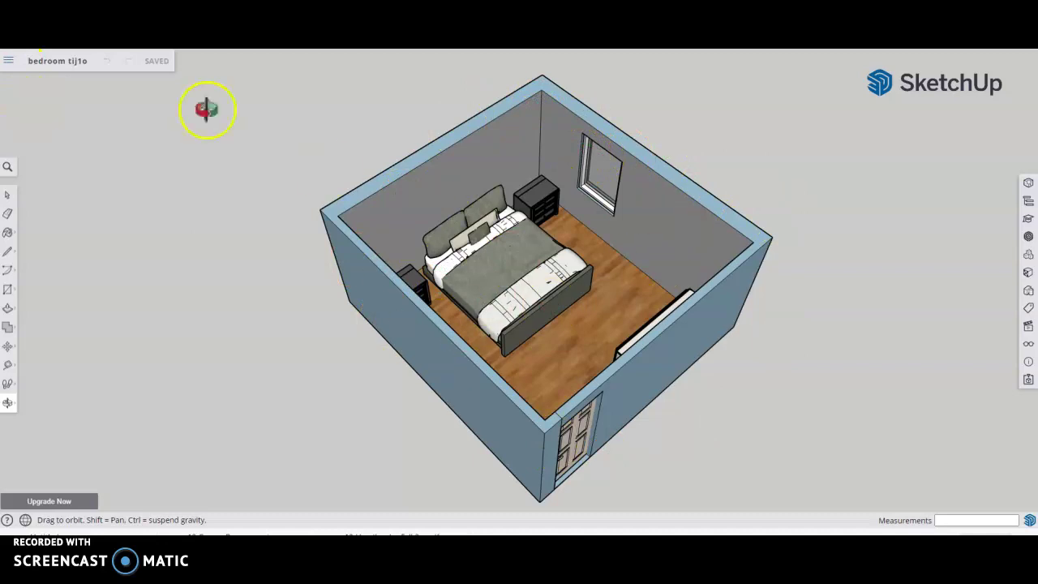
- Start a PNG Direct Download export of the current bedroom view from the main menu
{"action": "left_click", "coordinate": [8, 61]}
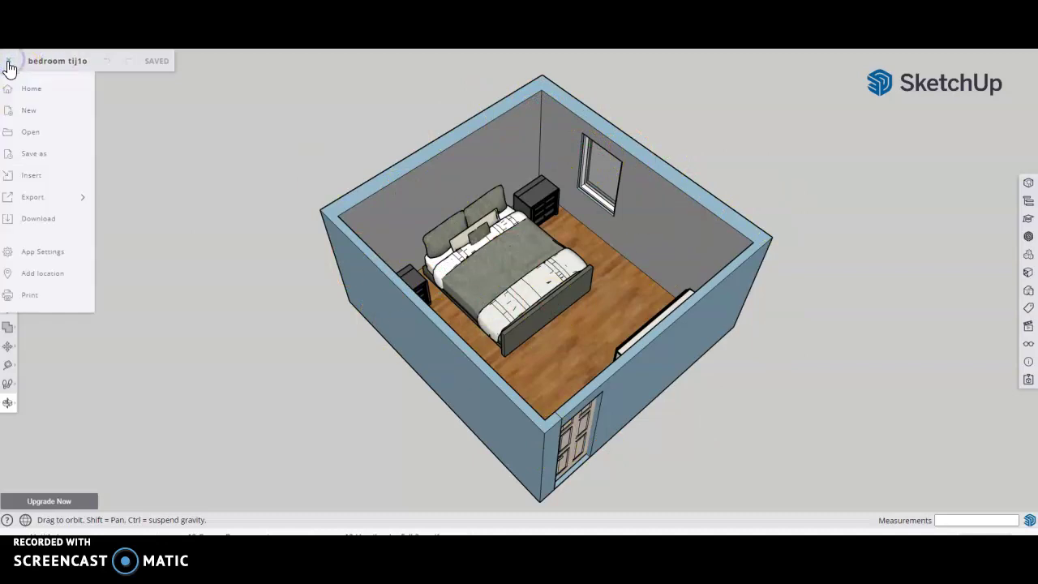
{"action": "left_click", "coordinate": [45, 198]}
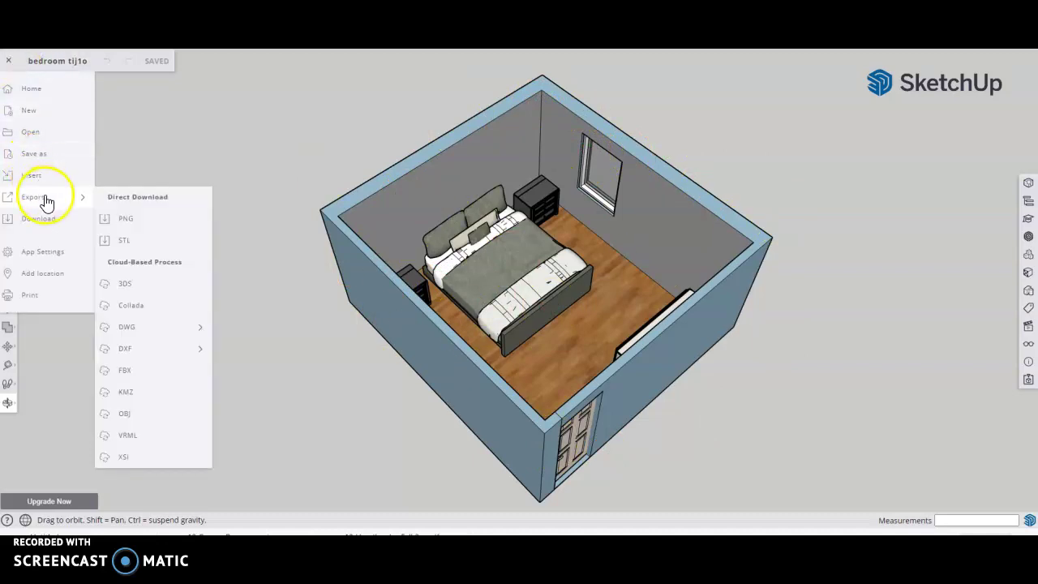
{"action": "left_click", "coordinate": [130, 222]}
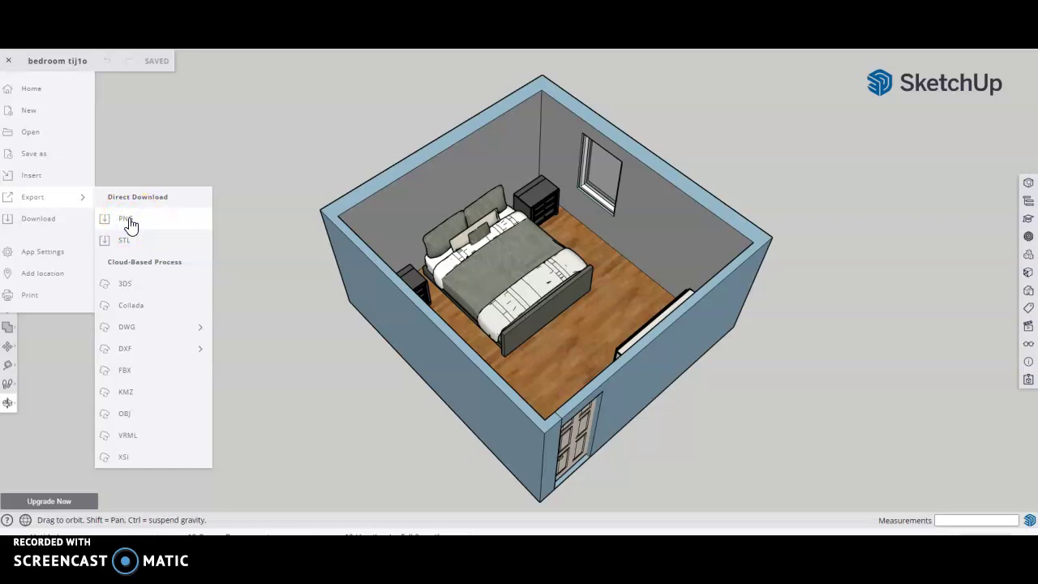
{"action": "left_click", "coordinate": [128, 219]}
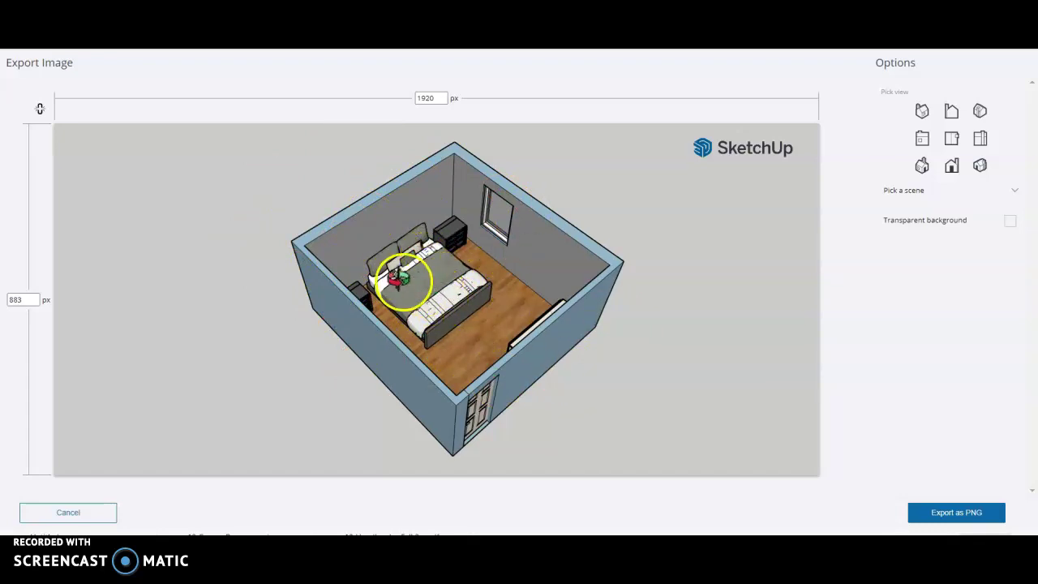
- Adjust the preview slightly and export the 1920 × 883 px bedroom image as PNG
{"action": "left_click_drag", "start_coordinate": [442, 304], "coordinate": [548, 347]}
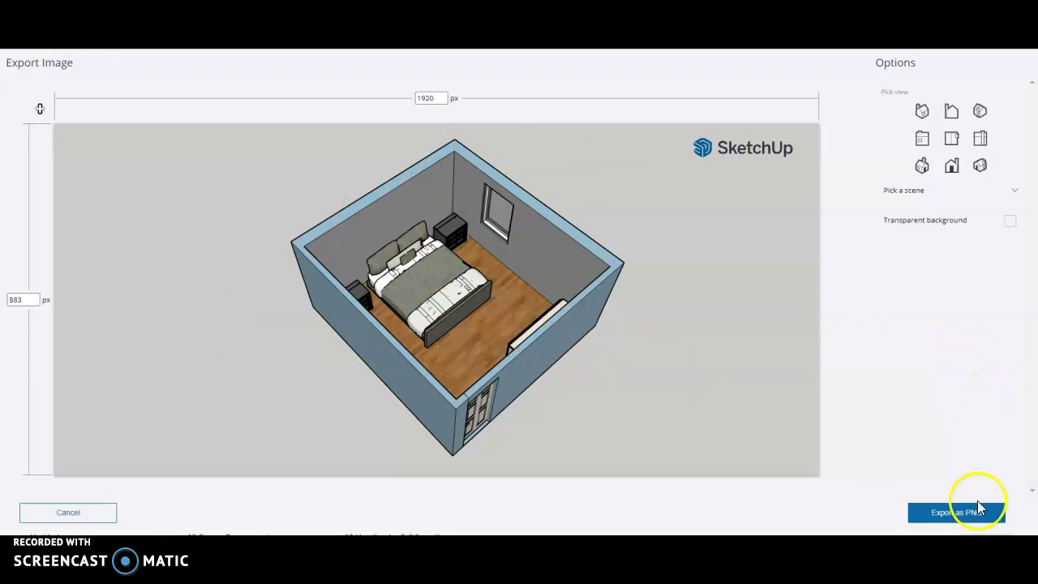
{"action": "left_click", "coordinate": [961, 516]}
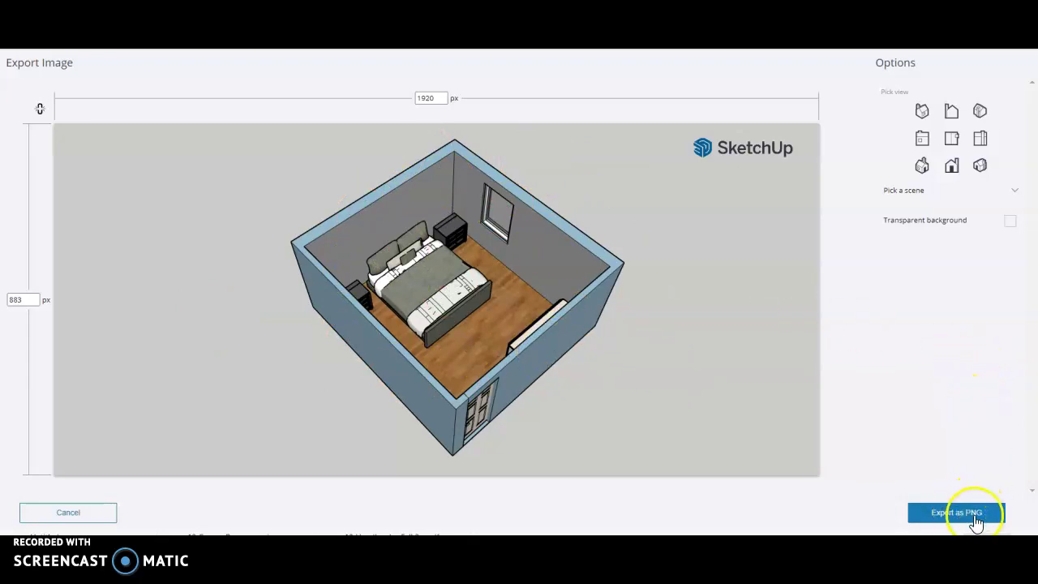
{"action": "left_click", "coordinate": [976, 520]}
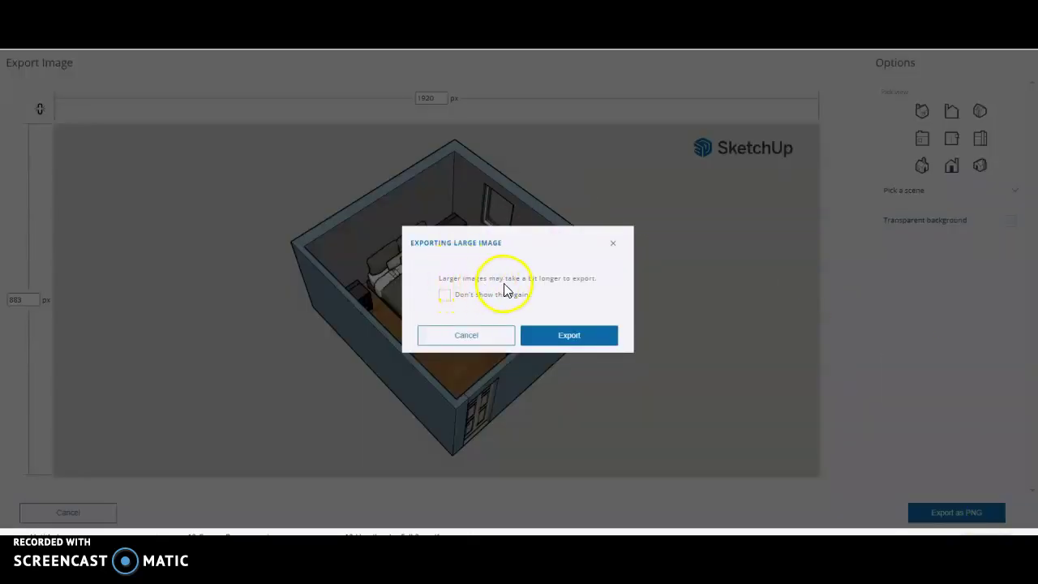
- Confirm the Exporting Large Image warning to export the PNG
{"action": "left_click", "coordinate": [568, 335]}
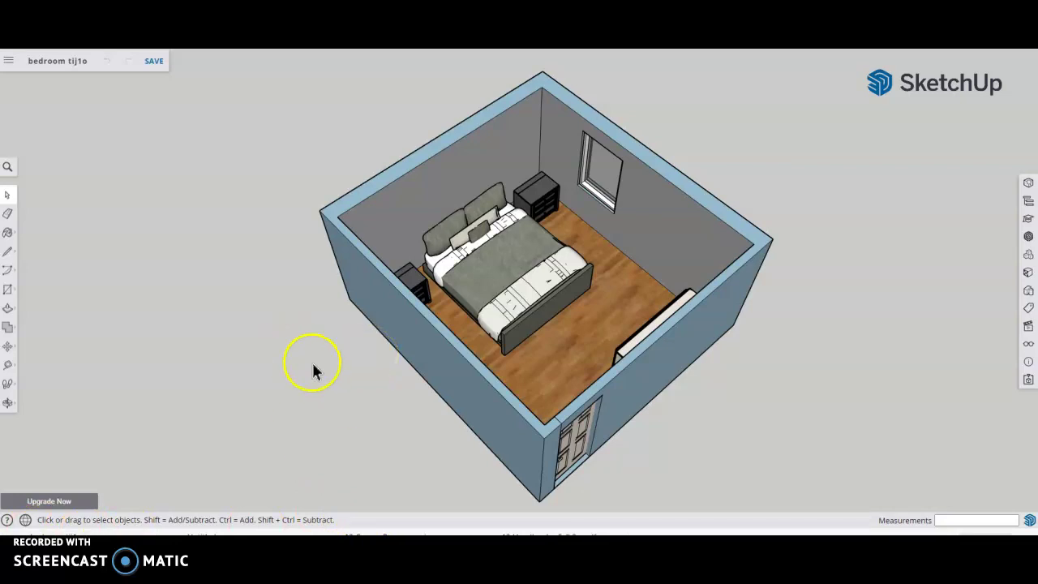
- Orbit the bedroom to a top-down view from the far side showing the wall unit and door
{"action": "middle_click_drag", "start_coordinate": [384, 238], "coordinate": [498, 336]}
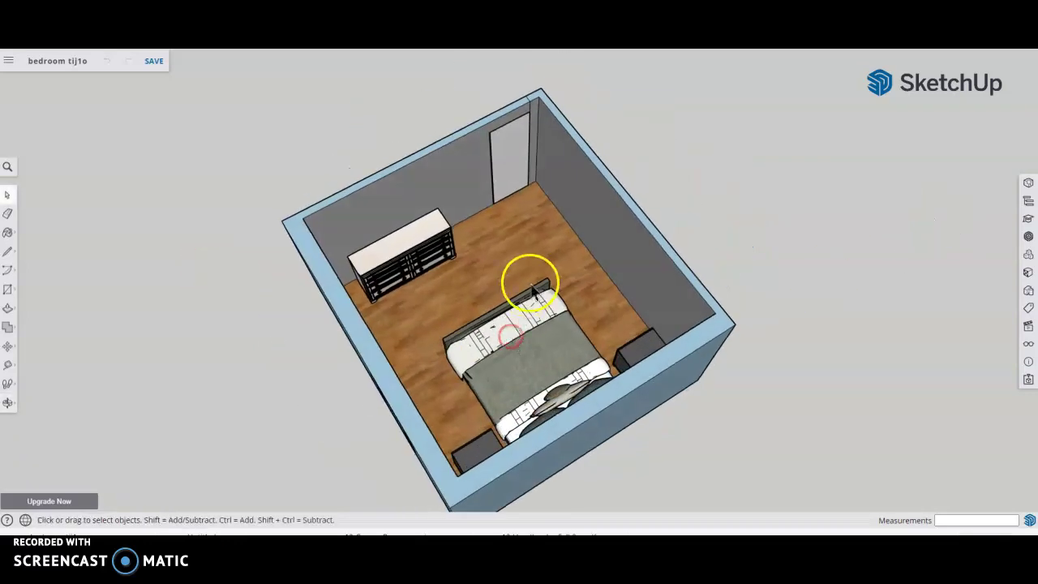
{"action": "middle_click_drag", "start_coordinate": [533, 274], "coordinate": [471, 424]}
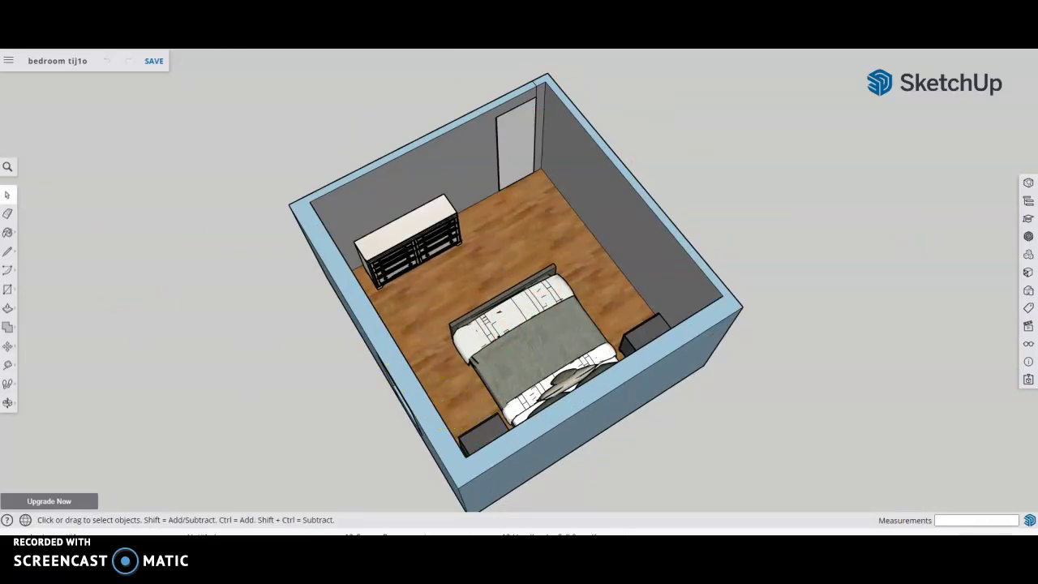
{"action": "left_click", "coordinate": [333, 412]}
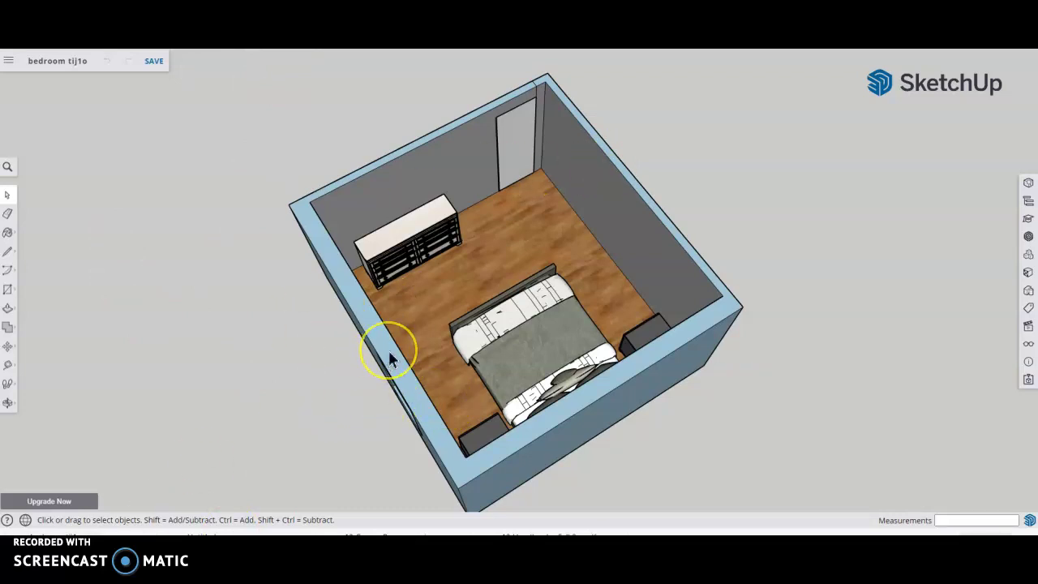